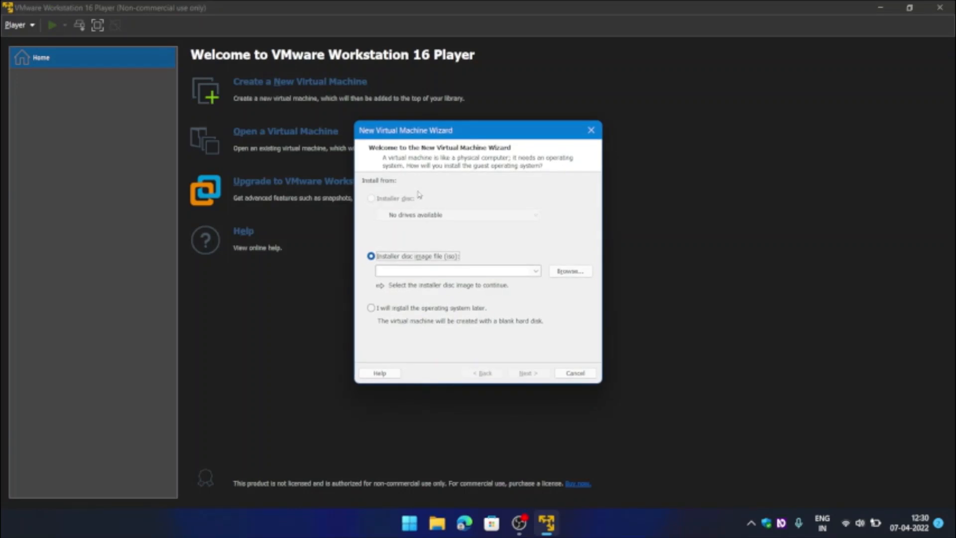
Load the Windows disc image from New Volume (E:) as the installer disc image file.
{"action": "key", "text": "Tab"}
{"action": "key", "text": "Tab"}
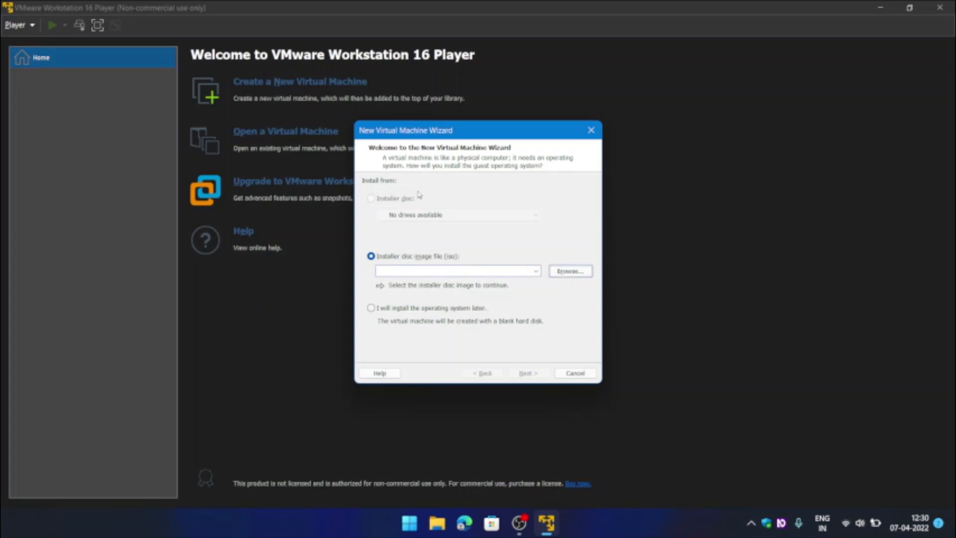
{"action": "key", "text": "Return"}
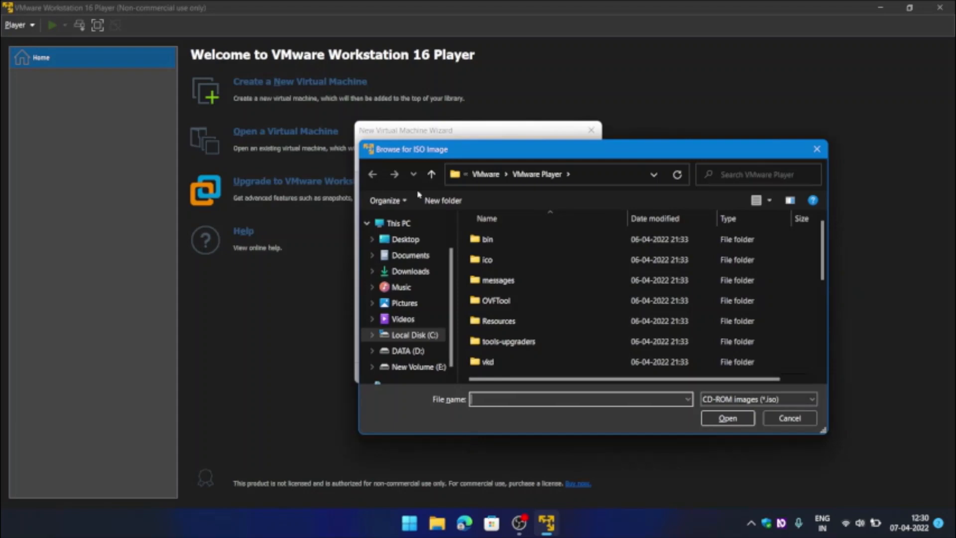
{"action": "key", "text": "shift+Tab"}
{"action": "key", "text": "shift+Tab"}
{"action": "key", "text": "shift+Tab"}
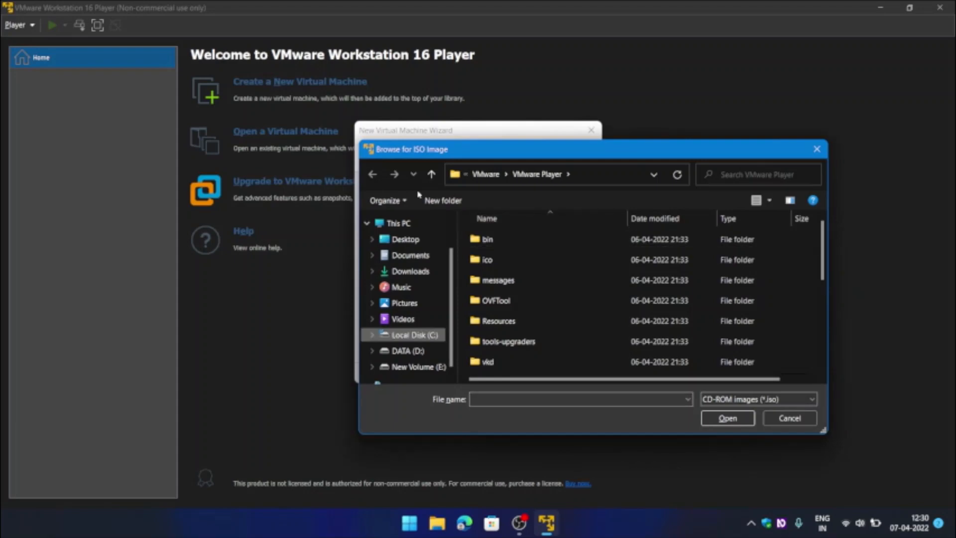
{"action": "key", "text": "Down"}
{"action": "key", "text": "Down"}
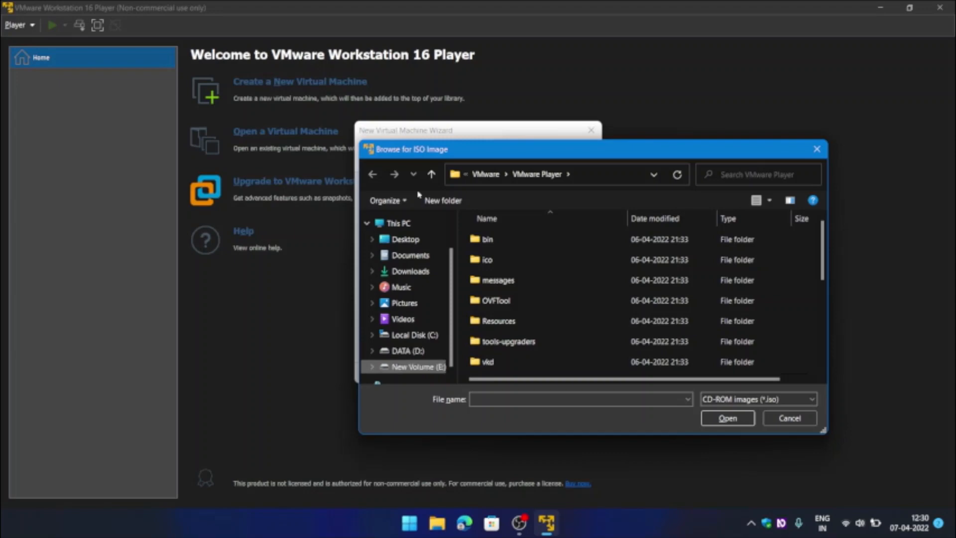
{"action": "key", "text": "Tab"}
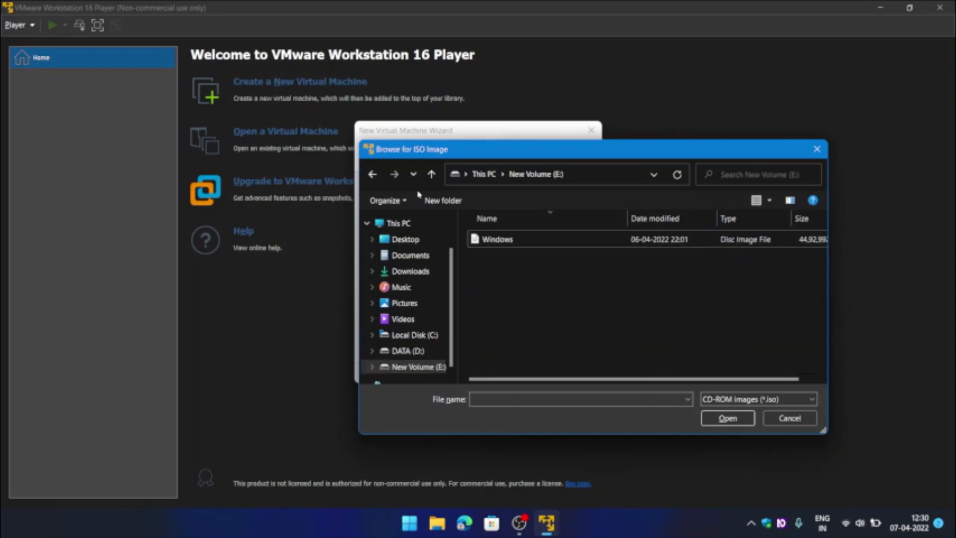
{"action": "key", "text": "space"}
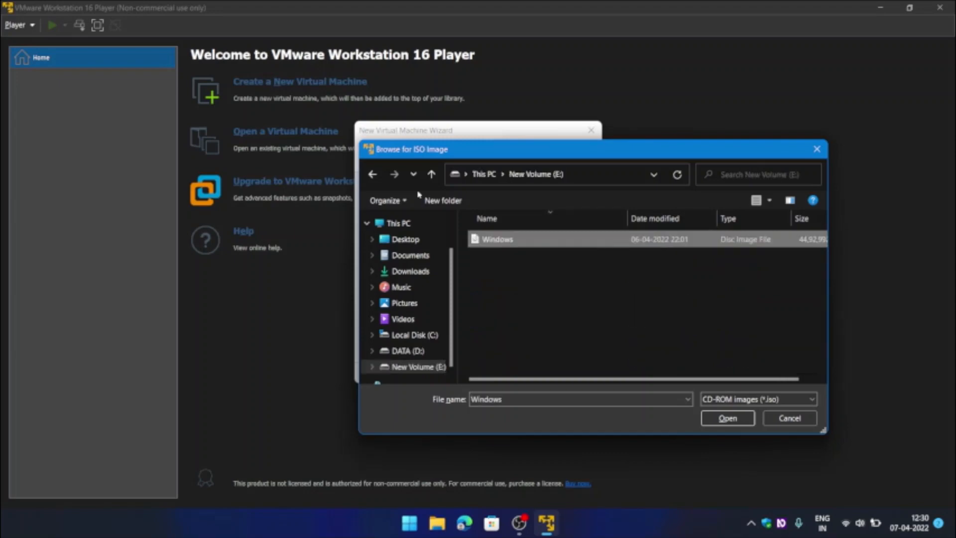
{"action": "key", "text": "Return"}
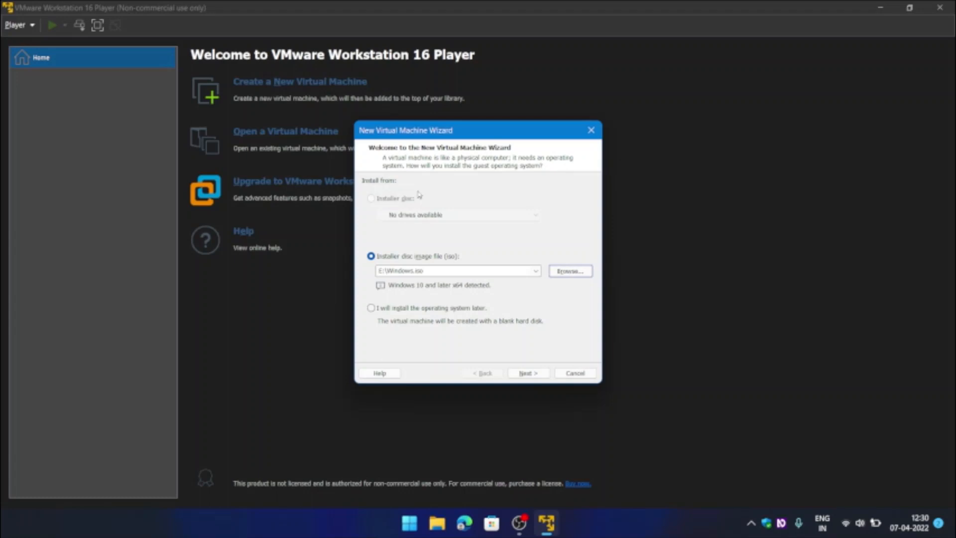
Accept the chosen installer disc image and continue to naming the virtual machine.
{"action": "key", "text": "Tab"}
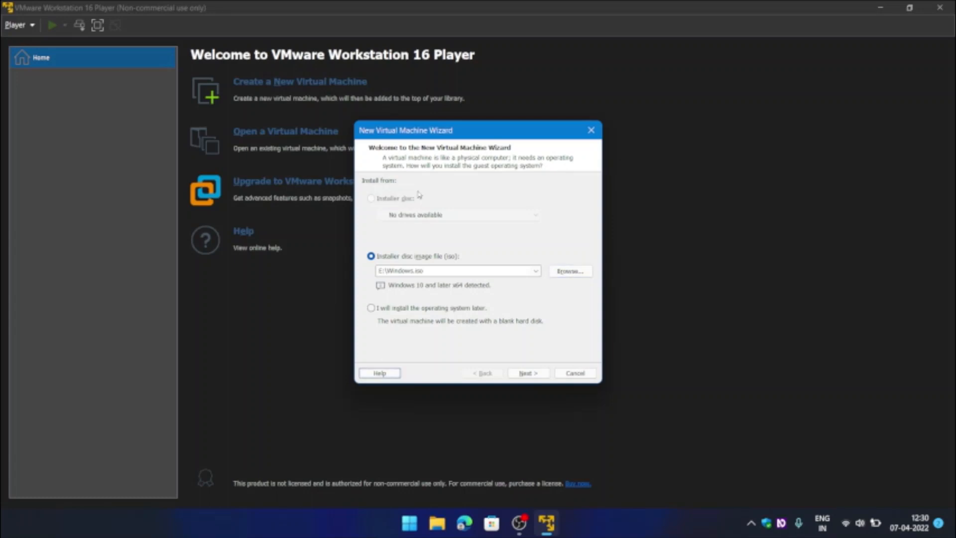
{"action": "key", "text": "Tab"}
{"action": "key", "text": "Tab"}
{"action": "key", "text": "Tab"}
{"action": "key", "text": "Tab"}
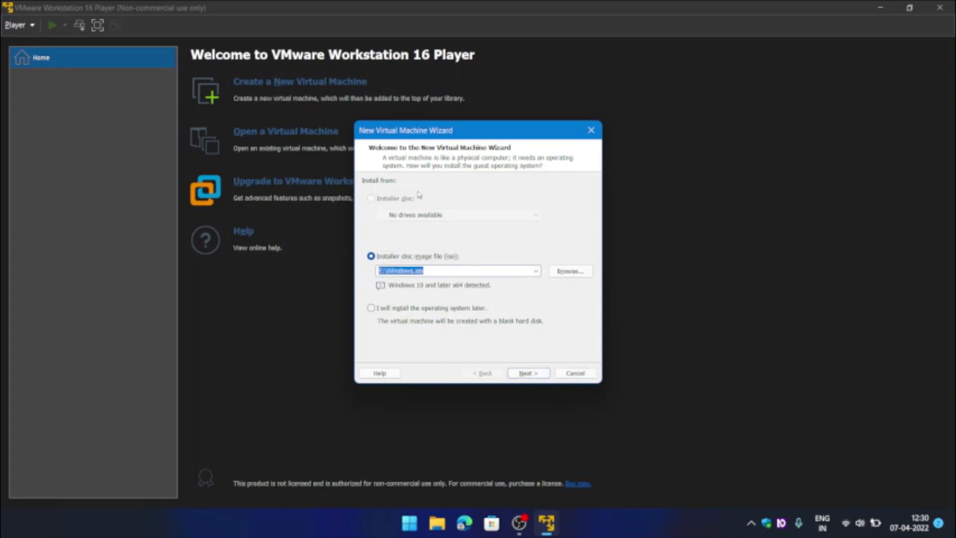
{"action": "key", "text": "Tab"}
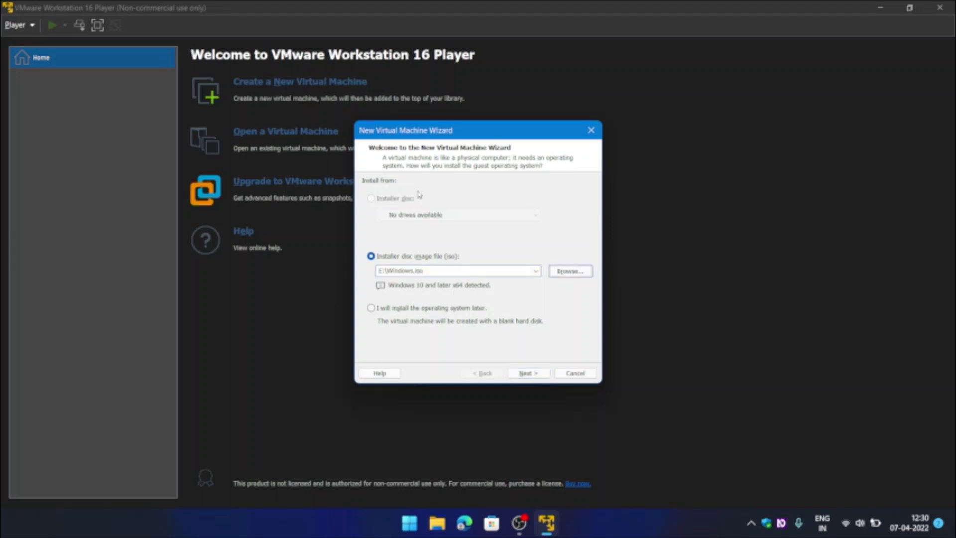
{"action": "key", "text": "Tab"}
{"action": "key", "text": "Tab"}
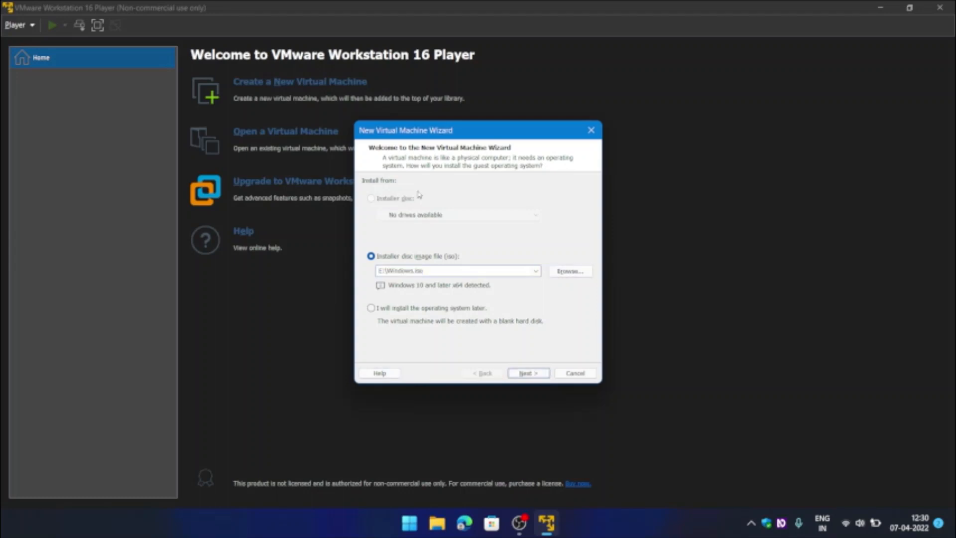
{"action": "key", "text": "Return"}
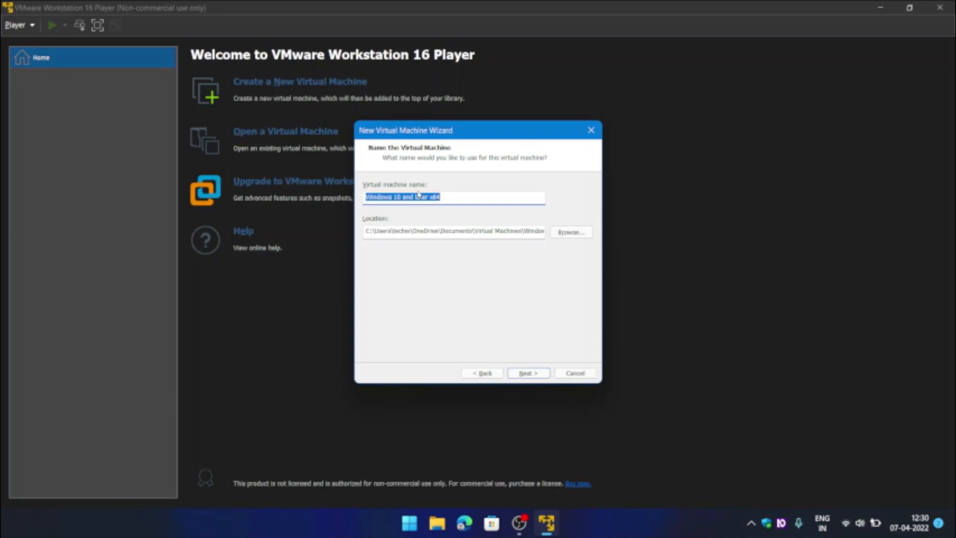
Keep the default virtual machine name and location and continue to the disk capacity settings.
{"action": "key", "text": "Tab"}
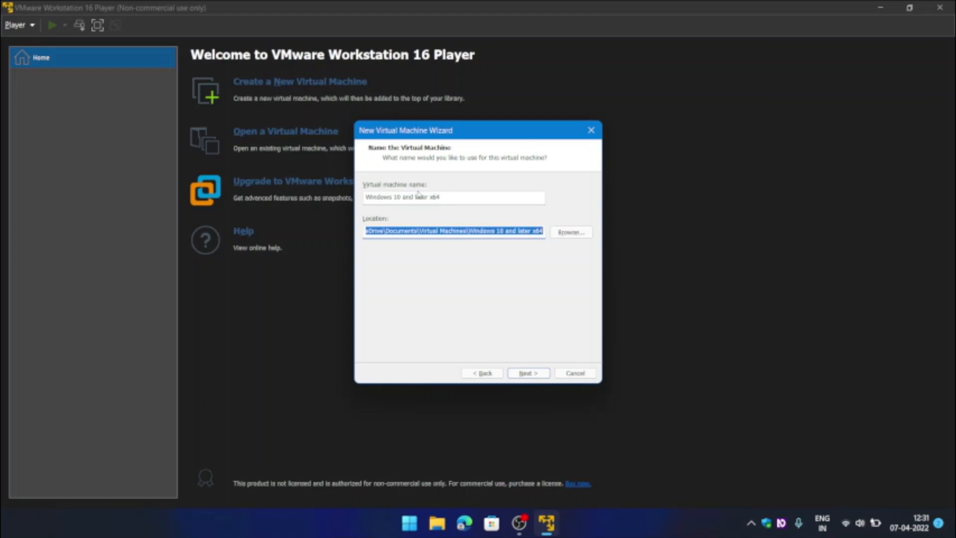
{"action": "key", "text": "Tab"}
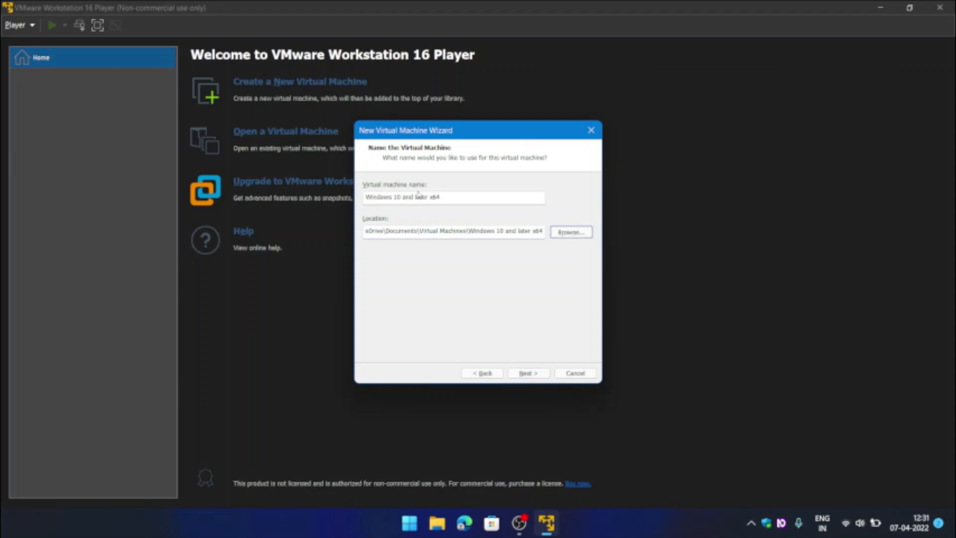
{"action": "key", "text": "Tab"}
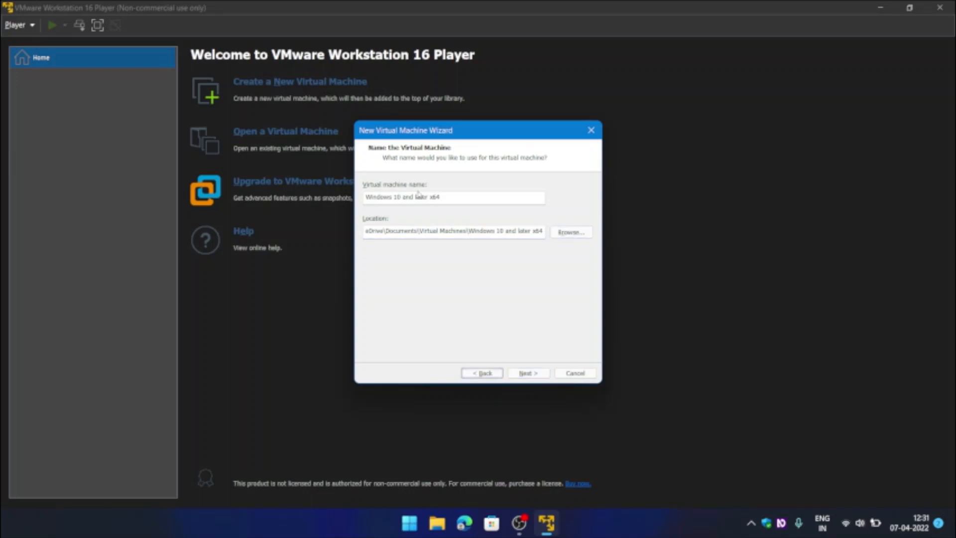
{"action": "key", "text": "Tab"}
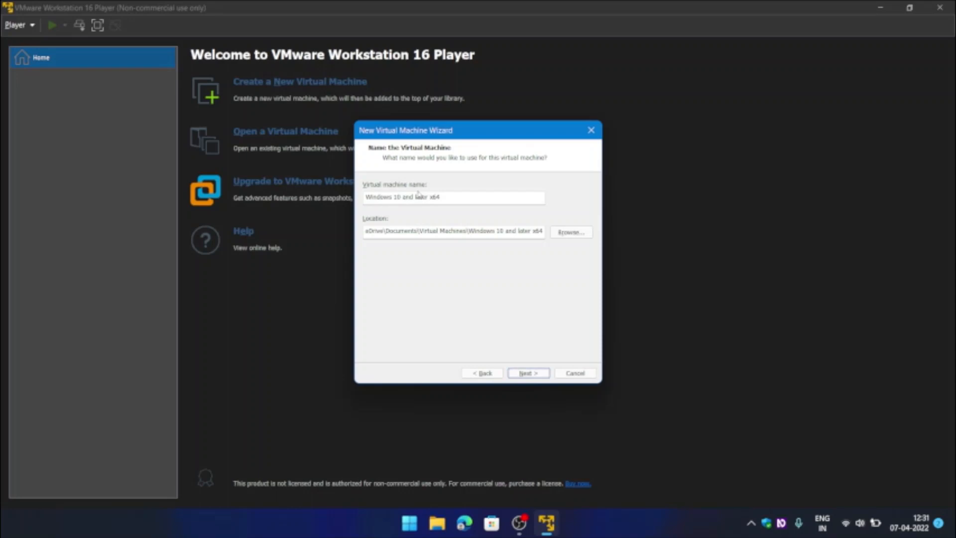
{"action": "key", "text": "Return"}
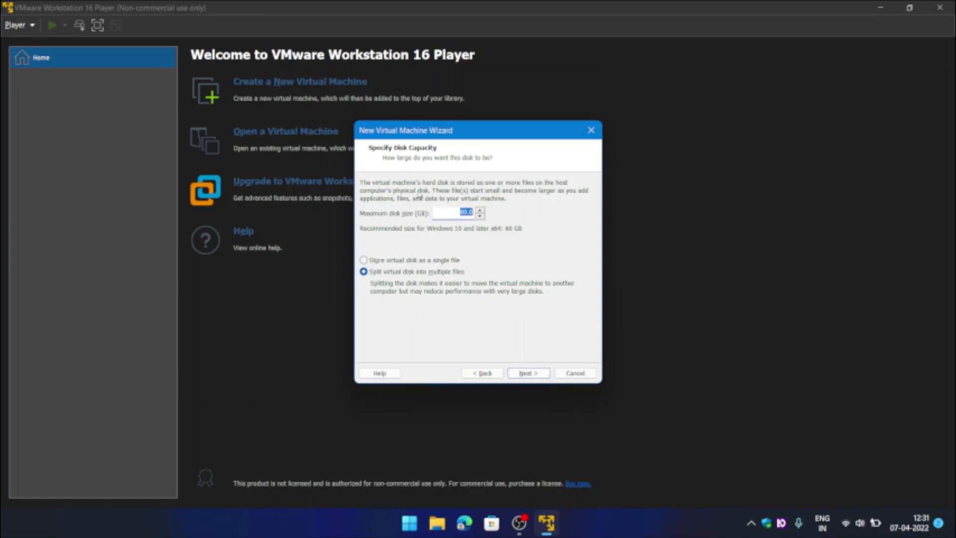
Choose to store the virtual disk as a single file and continue to the settings summary.
{"action": "key", "text": "Tab"}
{"action": "key", "text": "Up"}
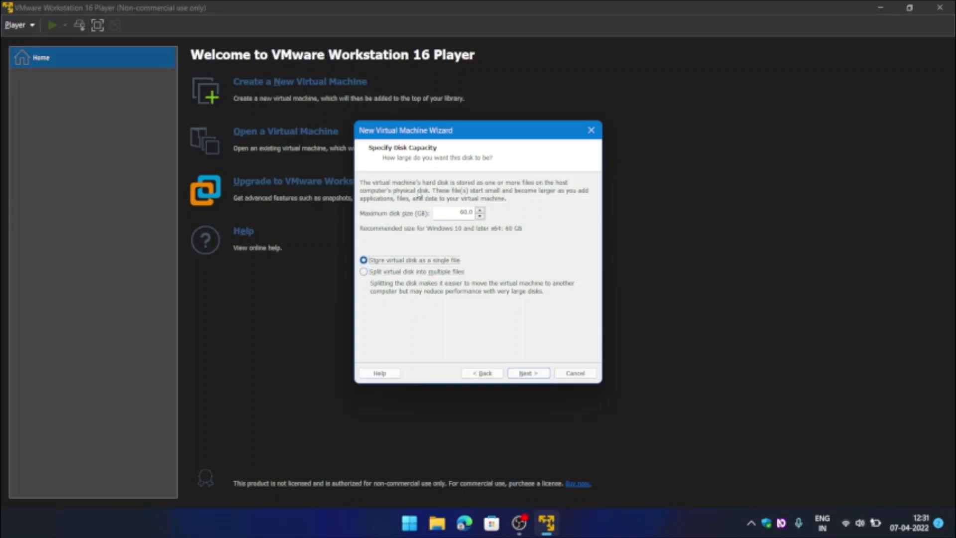
{"action": "key", "text": "Tab"}
{"action": "key", "text": "Tab"}
{"action": "key", "text": "Tab"}
{"action": "key", "text": "Return"}
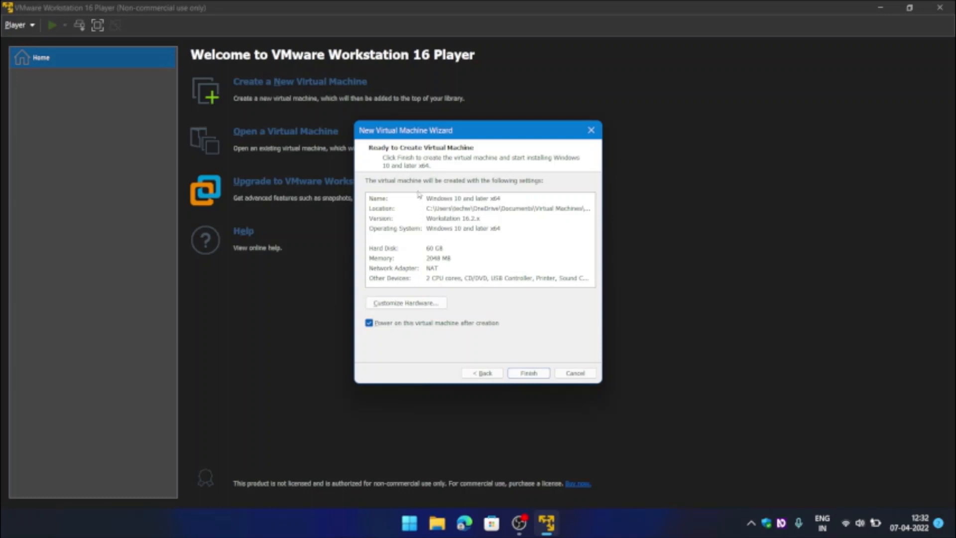
Review each entry of the virtual machine's settings summary, from its name to its other devices.
{"action": "left_click", "coordinate": [419, 196]}
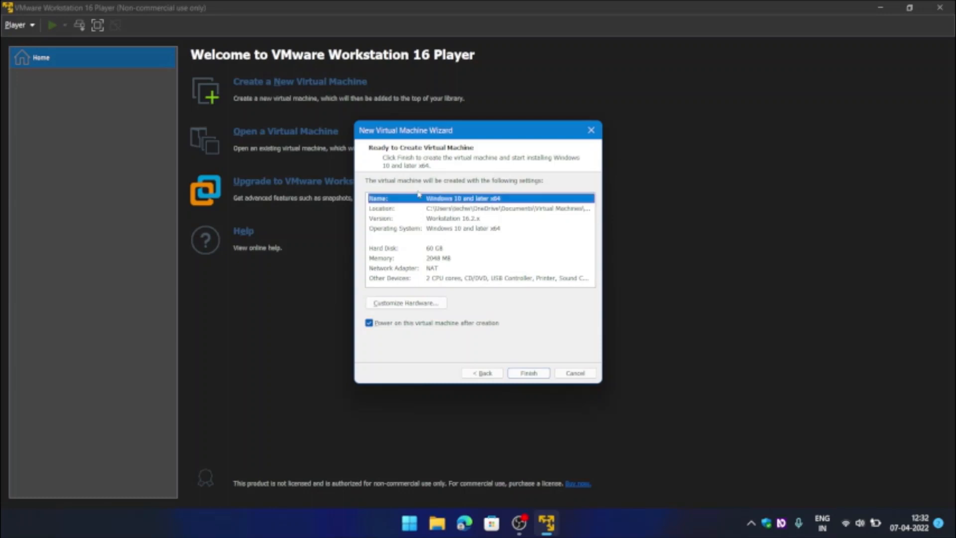
{"action": "key", "text": "Down"}
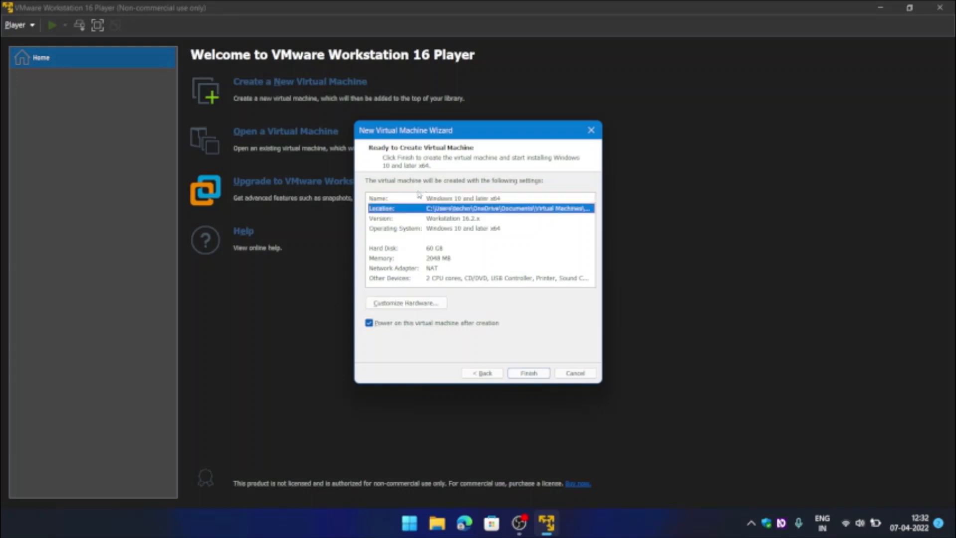
{"action": "key", "text": "Down"}
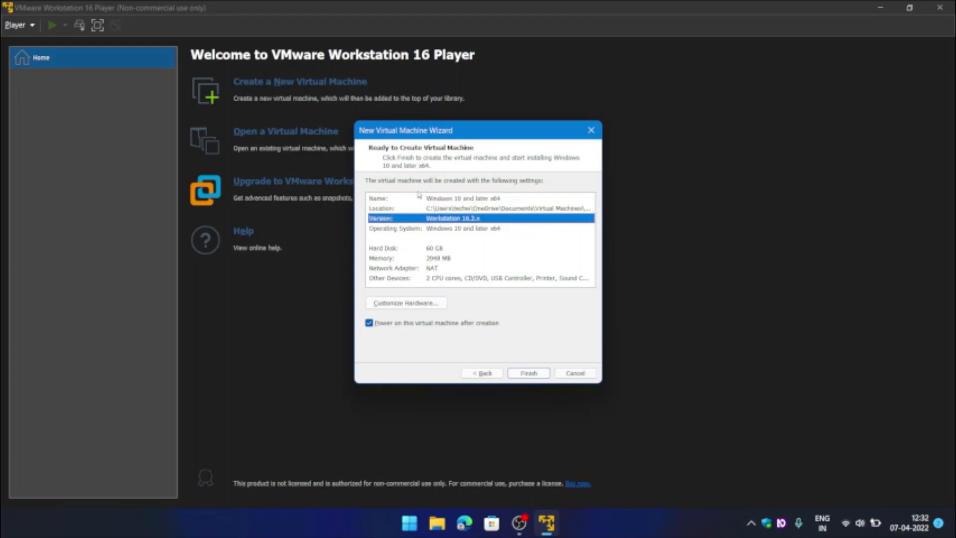
{"action": "key", "text": "Down"}
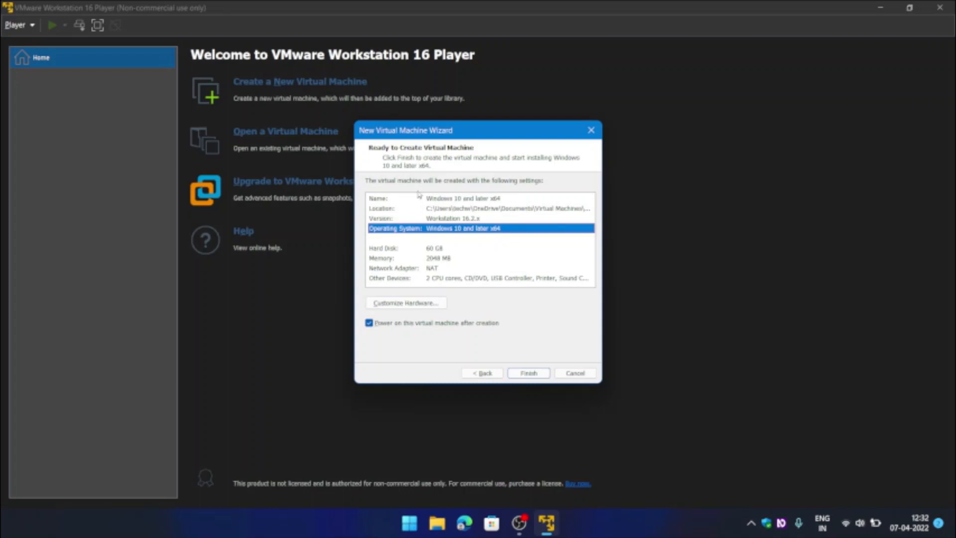
{"action": "key", "text": "Down"}
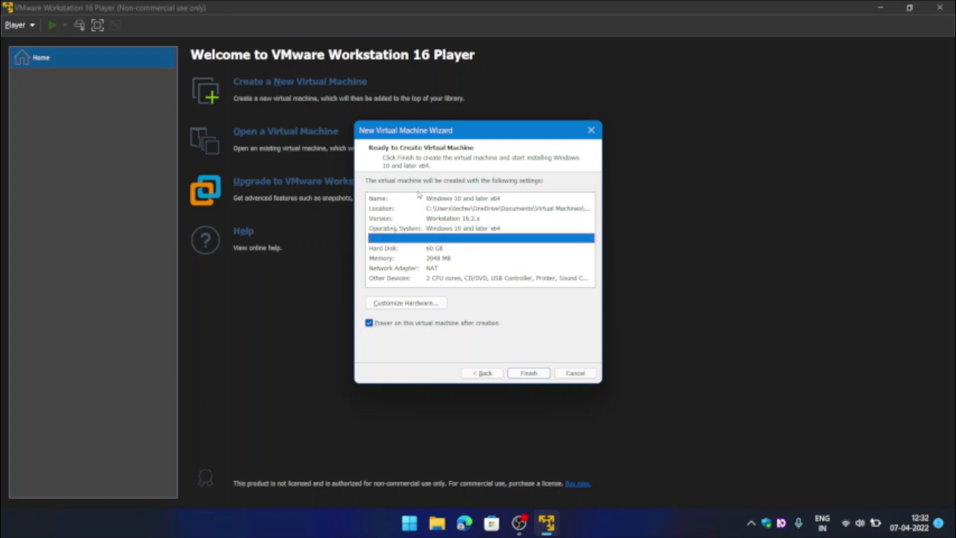
{"action": "key", "text": "Down"}
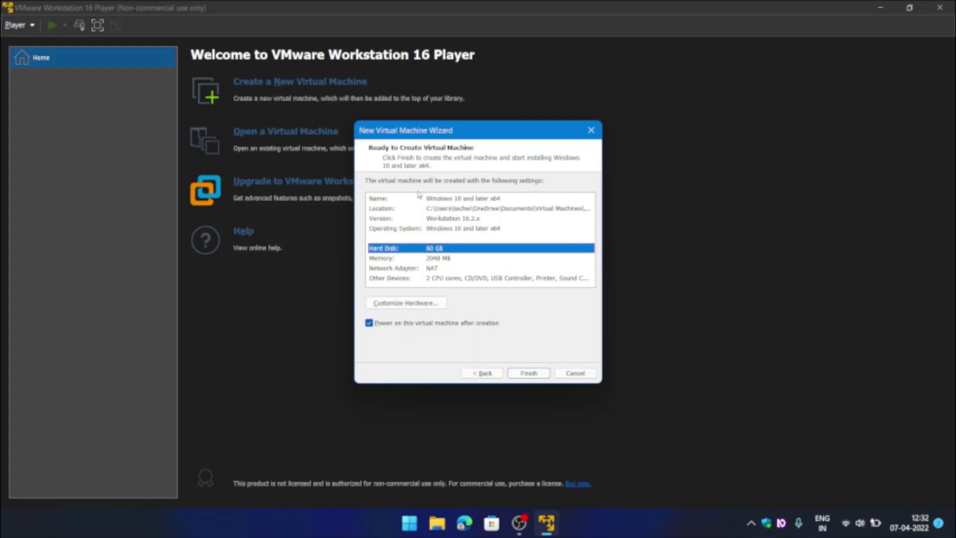
{"action": "key", "text": "Down"}
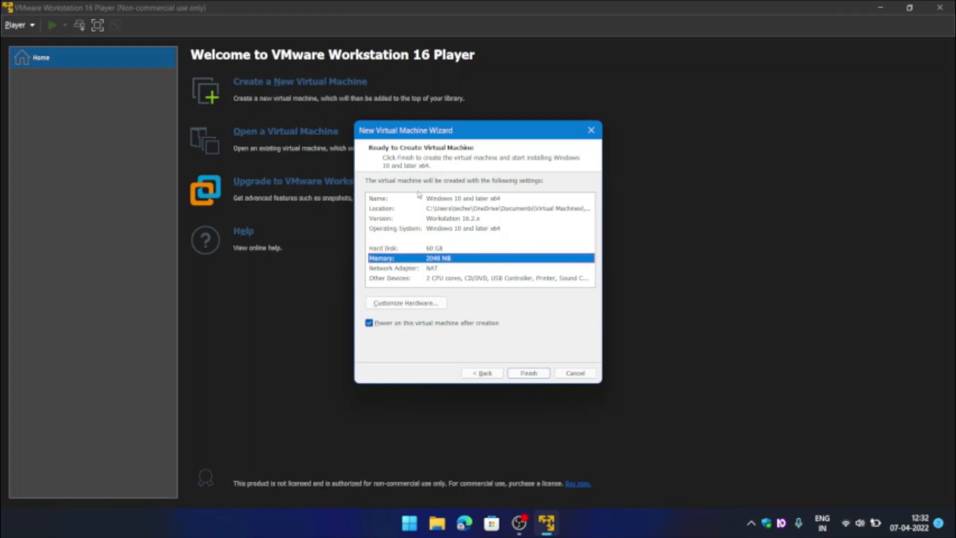
{"action": "key", "text": "Down"}
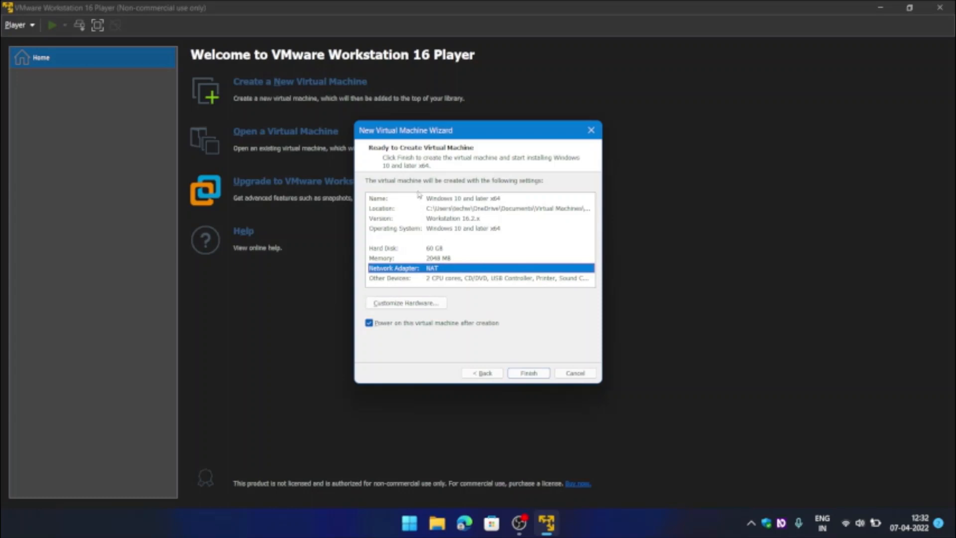
{"action": "key", "text": "Down"}
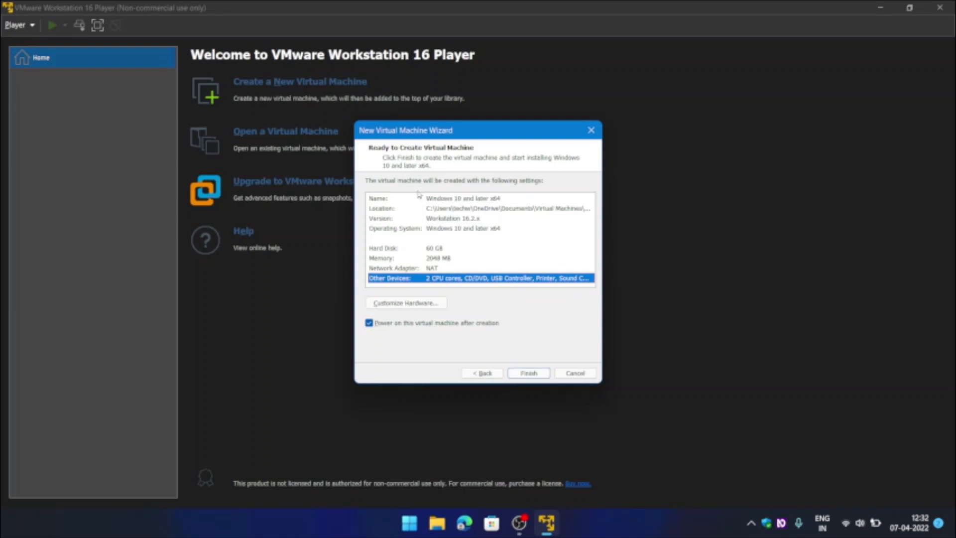
Open the virtual machine's hardware customization and set its memory to 448 MB.
{"action": "key", "text": "Tab"}
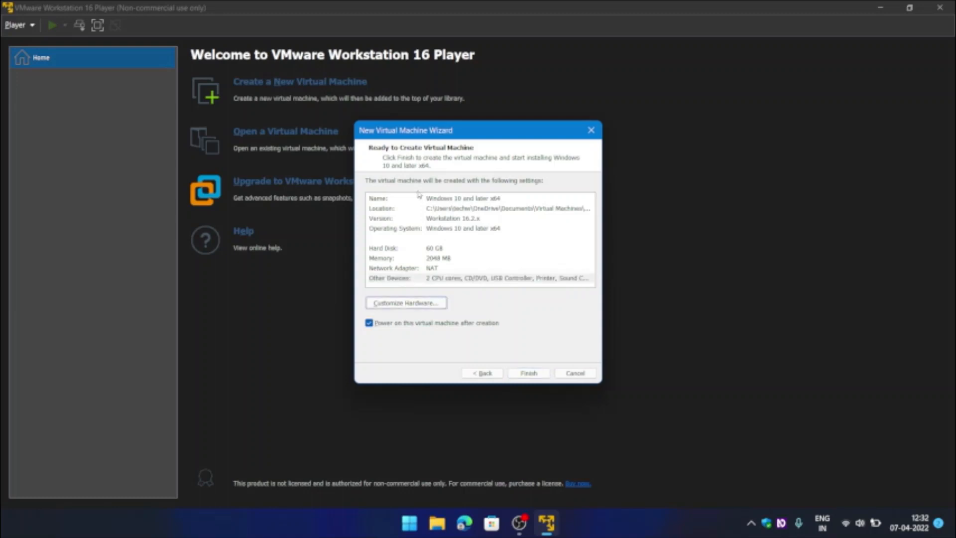
{"action": "key", "text": "Return"}
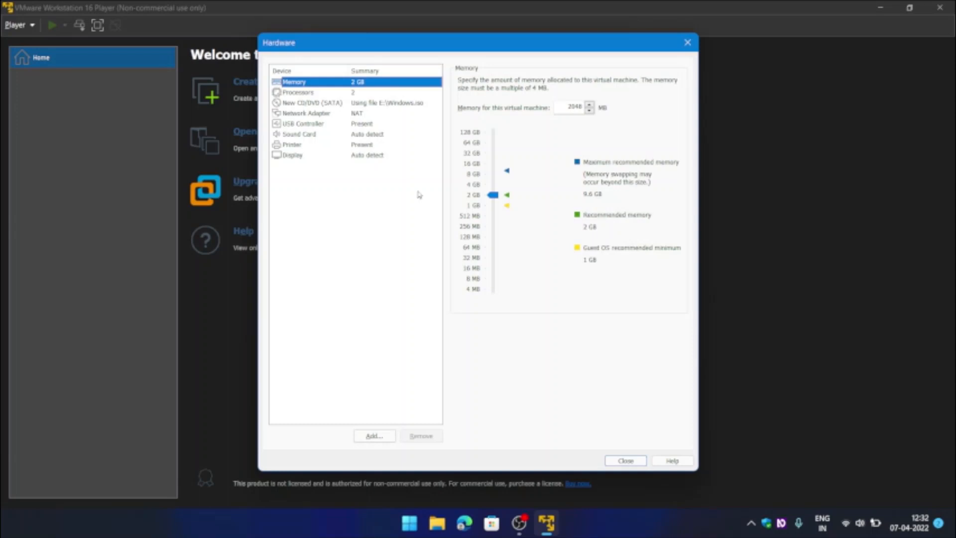
{"action": "key", "text": "Tab"}
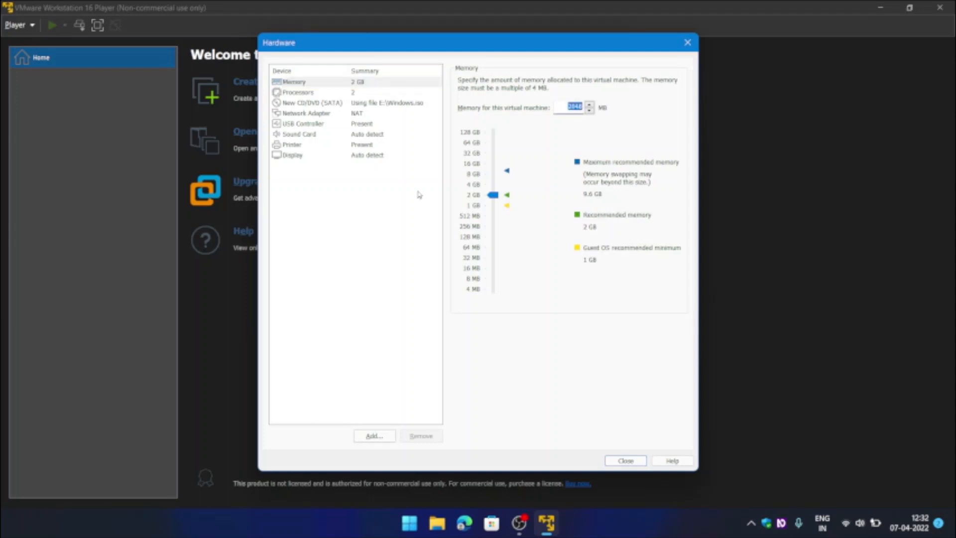
{"action": "key", "text": "Tab"}
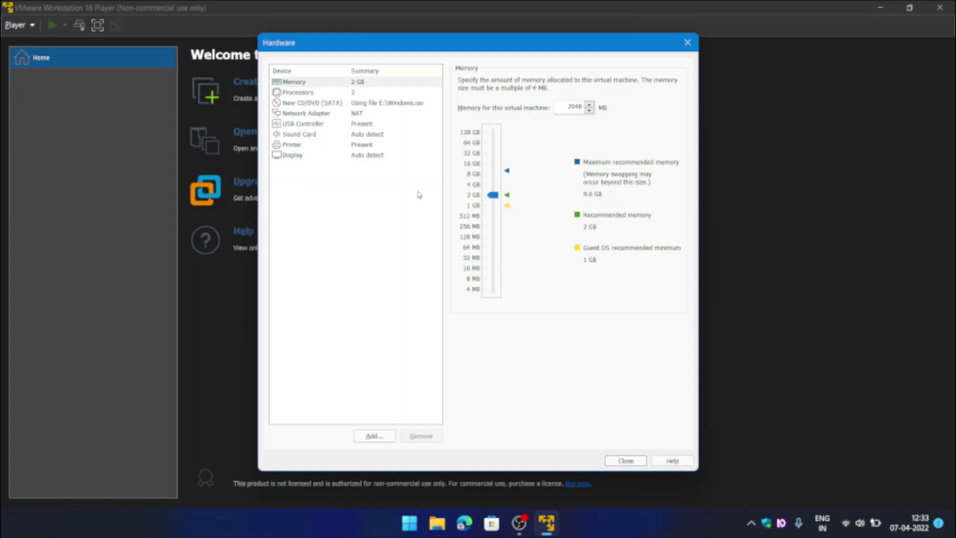
{"action": "key", "text": "Up"}
{"action": "key", "text": "Up"}
{"action": "key", "text": "Down"}
{"action": "key", "text": "Up"}
{"action": "key", "text": "Up"}
{"action": "key", "text": "Up"}
{"action": "key", "text": "Up"}
{"action": "key", "text": "Up"}
{"action": "key", "text": "Up"}
{"action": "key", "text": "Up"}
{"action": "key", "text": "Up"}
{"action": "key", "text": "Up"}
{"action": "key", "text": "Up"}
{"action": "key", "text": "Down"}
{"action": "key", "text": "Down"}
{"action": "key", "text": "Down"}
{"action": "key", "text": "Page_Up"}
{"action": "key", "text": "Page_Up"}
{"action": "key", "text": "Page_Down"}
{"action": "key", "text": "Page_Down"}
{"action": "key", "text": "Page_Down"}
{"action": "key", "text": "Page_Down"}
{"action": "key", "text": "Page_Down"}
{"action": "key", "text": "Page_Down"}
{"action": "key", "text": "Page_Down"}
{"action": "key", "text": "Page_Up"}
Keep the new memory allocation and close the hardware customization to return to the wizard's settings summary.
{"action": "key", "text": "Tab"}
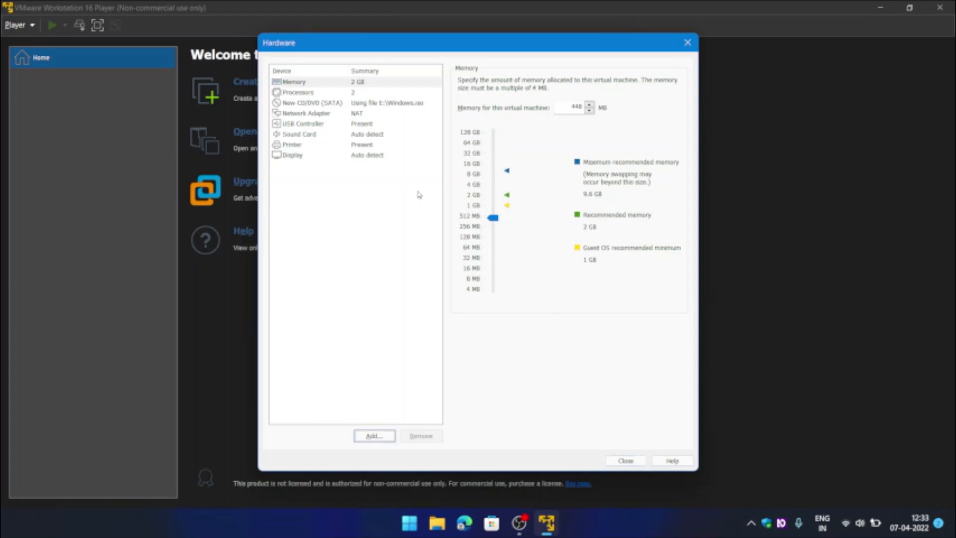
{"action": "key", "text": "Tab"}
{"action": "key", "text": "Tab"}
{"action": "key", "text": "Tab"}
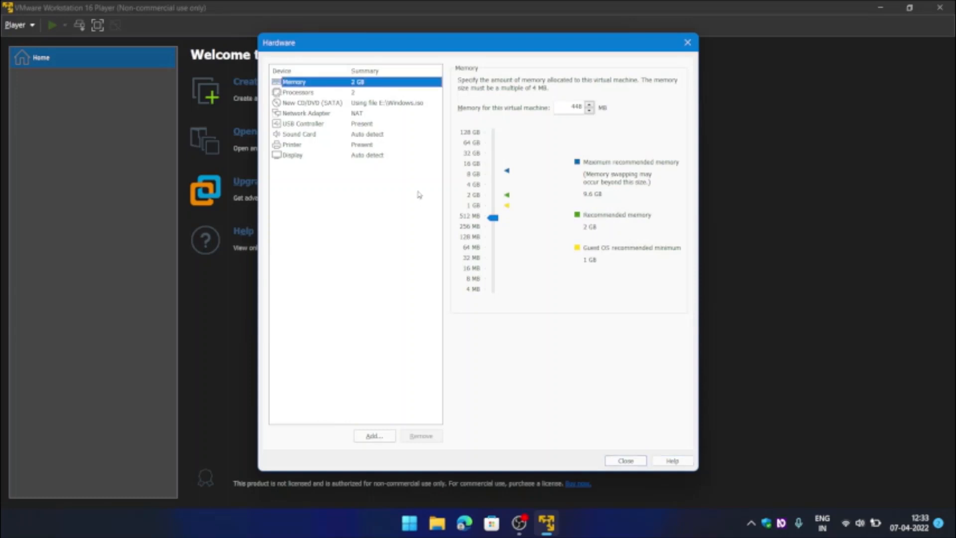
{"action": "key", "text": "Tab"}
{"action": "key", "text": "Tab"}
{"action": "key", "text": "Tab"}
{"action": "key", "text": "Tab"}
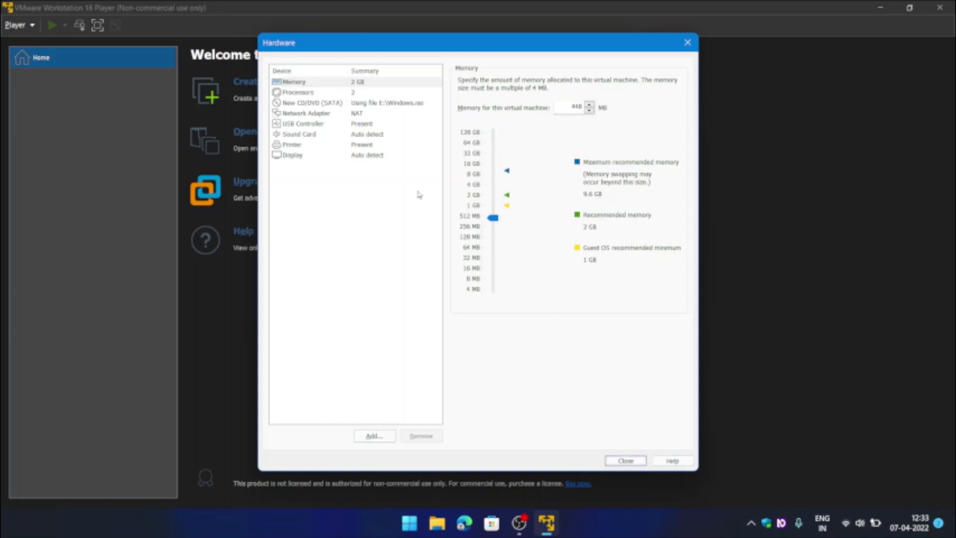
{"action": "key", "text": "Return"}
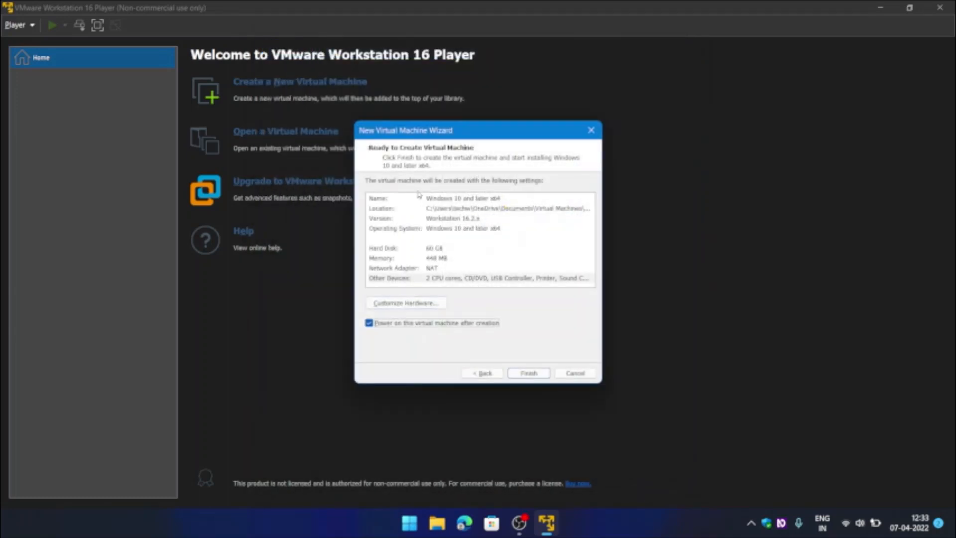
Check the other devices, network adapter and memory entries in the virtual machine's settings summary.
{"action": "key", "text": "shift+Tab"}
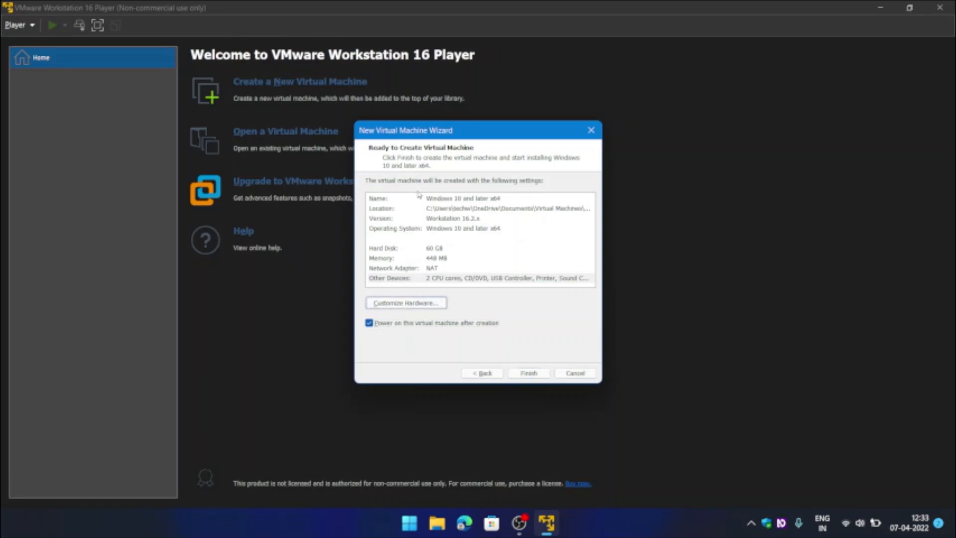
{"action": "key", "text": "shift+Tab"}
{"action": "key", "text": "Up"}
{"action": "key", "text": "Down"}
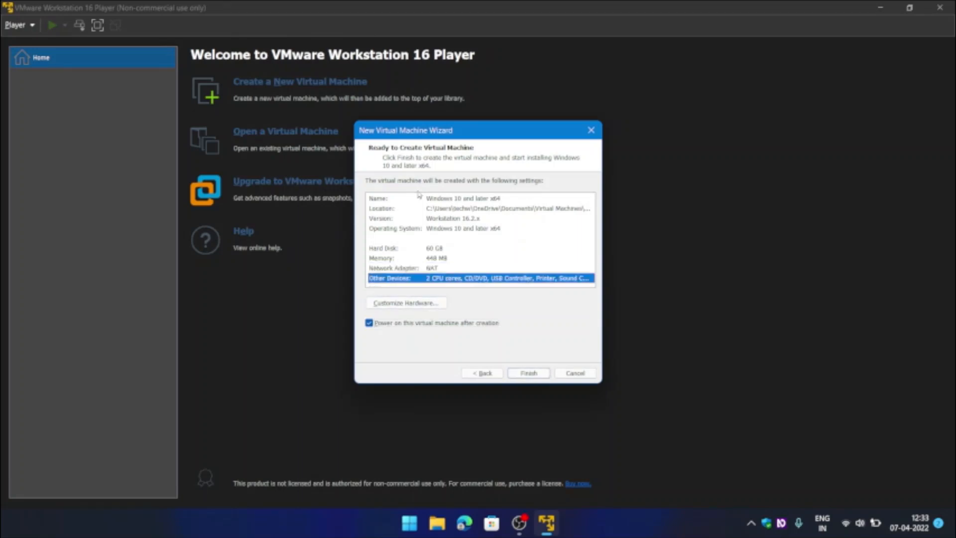
{"action": "key", "text": "Up"}
{"action": "key", "text": "Up"}
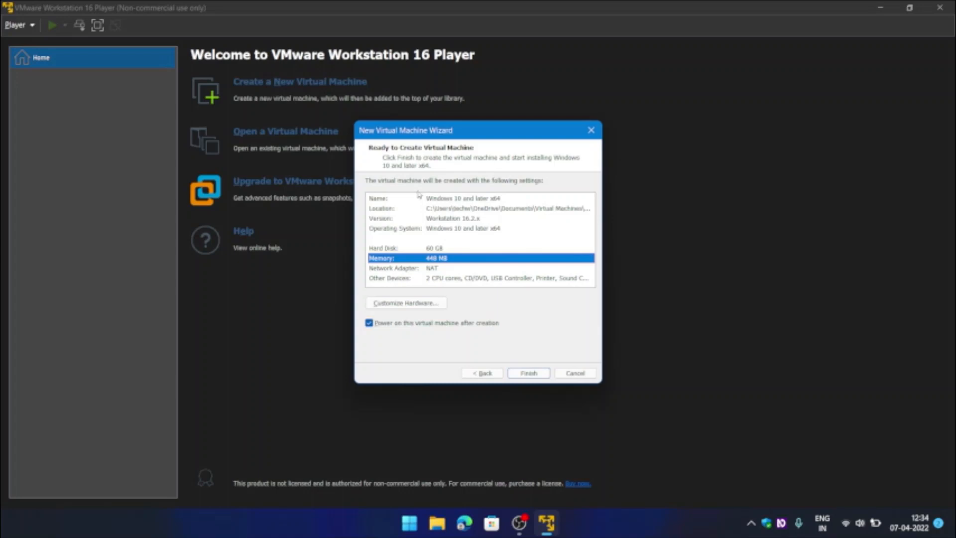
Turn off powering on the virtual machine after creation and finish the wizard to create it.
{"action": "key", "text": "Tab"}
{"action": "key", "text": "Tab"}
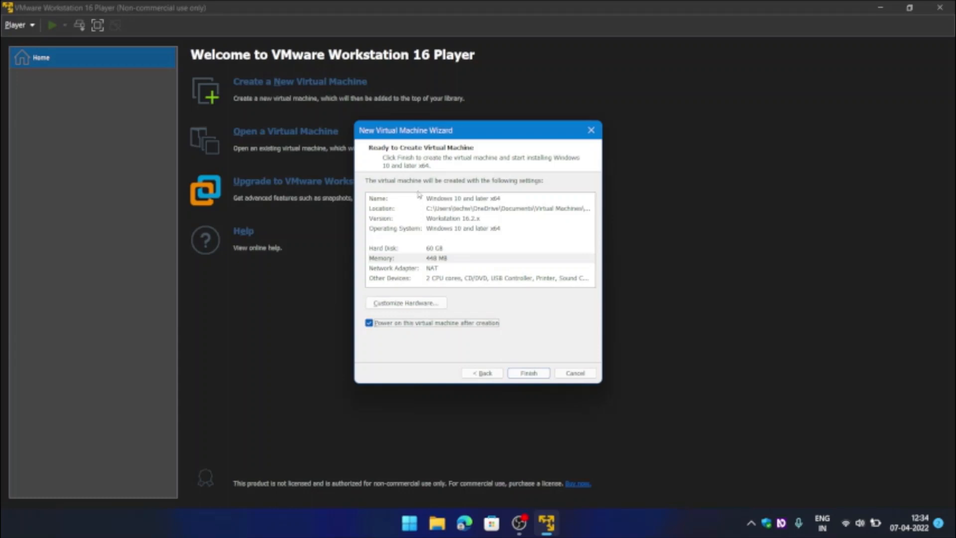
{"action": "key", "text": "space"}
{"action": "key", "text": "Tab"}
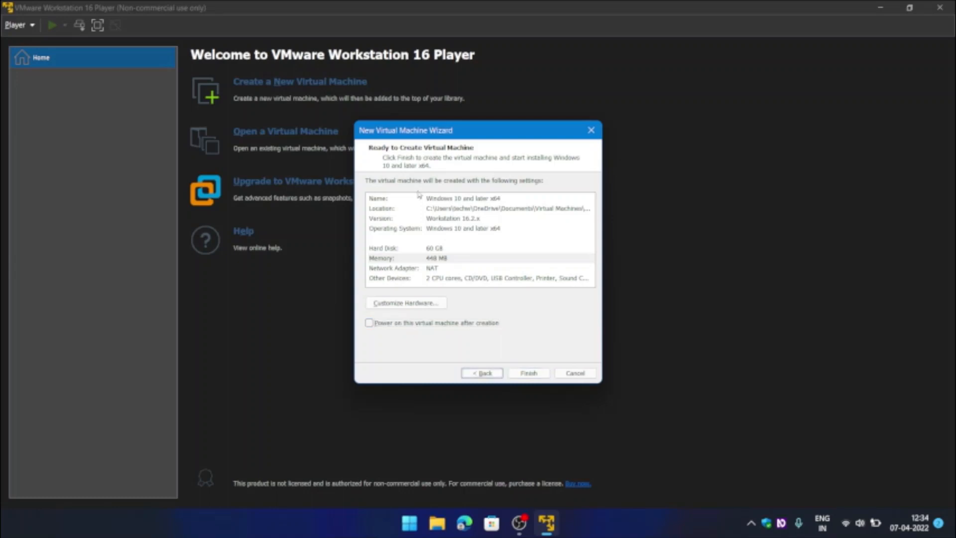
{"action": "key", "text": "Tab"}
{"action": "key", "text": "Return"}
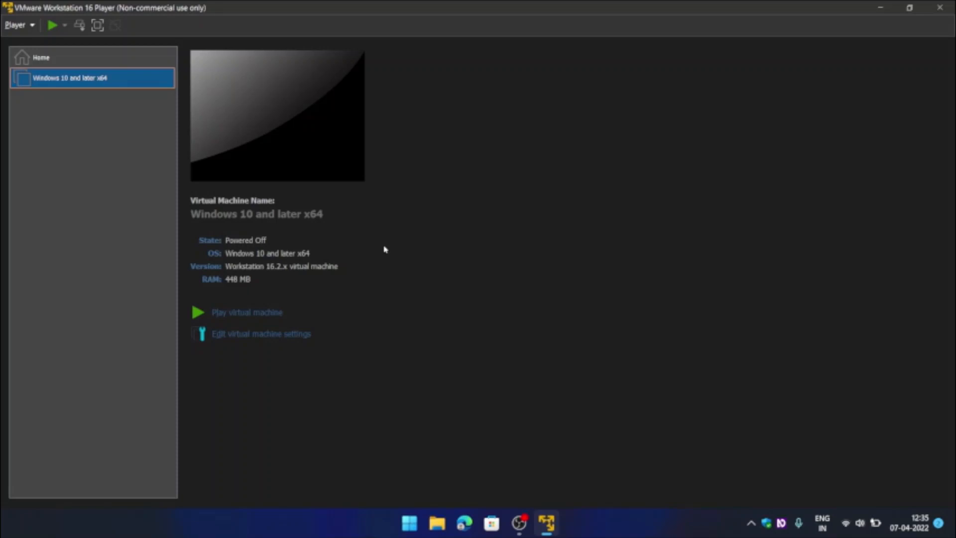
Select the Windows 10 and later x64 virtual machine in the library and move to its option for playing it.
{"action": "key", "text": "Up"}
{"action": "key", "text": "Down"}
{"action": "key", "text": "Tab"}
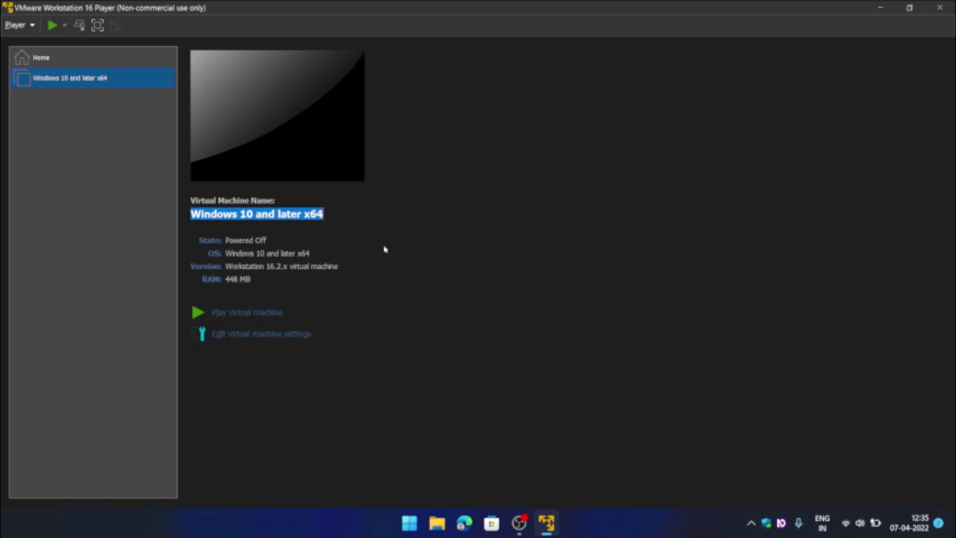
{"action": "key", "text": "Tab"}
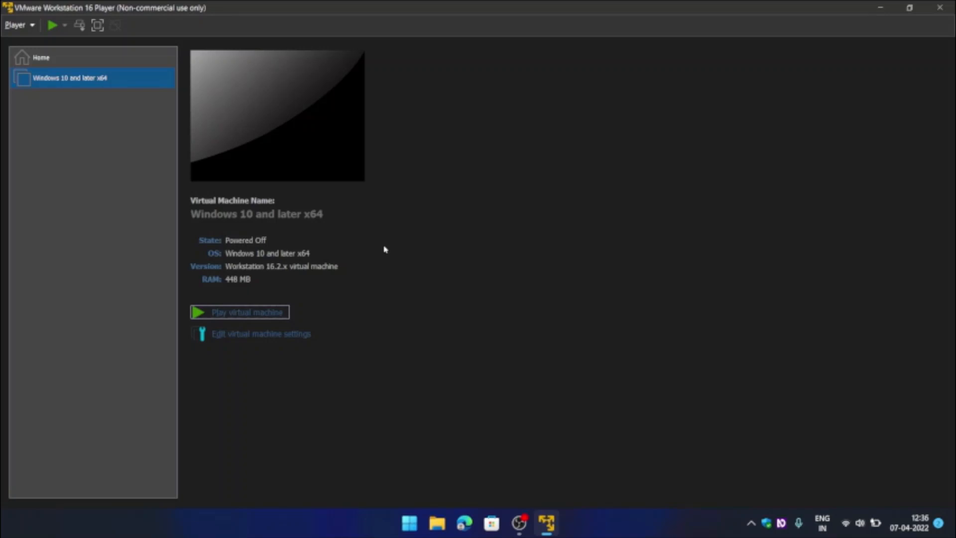
Run winver inside the virtual machine to open its Windows version information.
{"action": "key", "text": "super+r"}
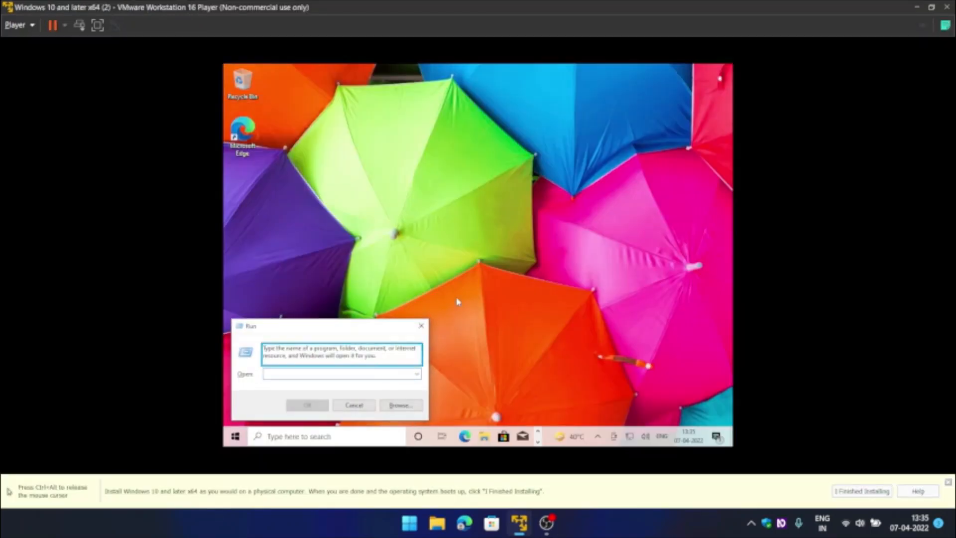
{"action": "type", "text": "wi"}
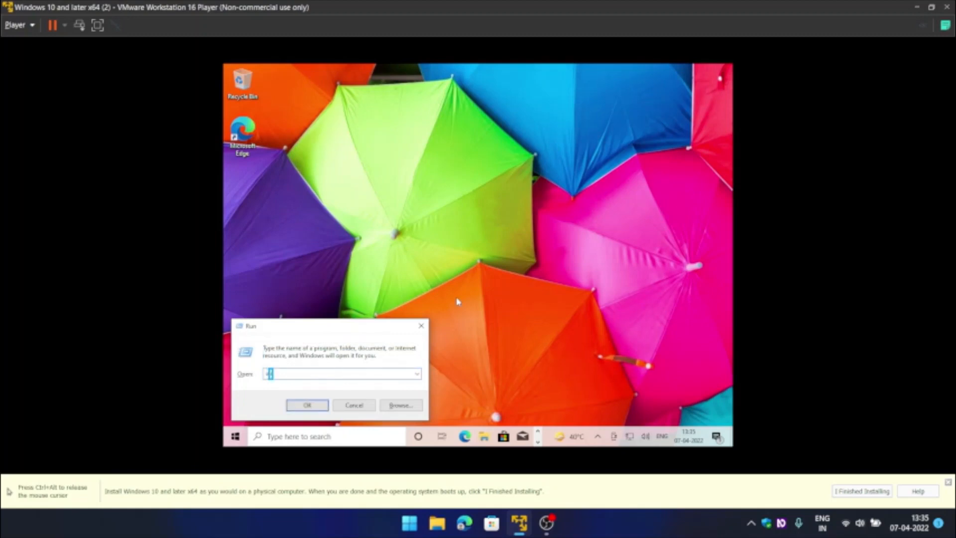
{"action": "type", "text": "nver"}
{"action": "key", "text": "ctrl+a"}
{"action": "key", "text": "Return"}
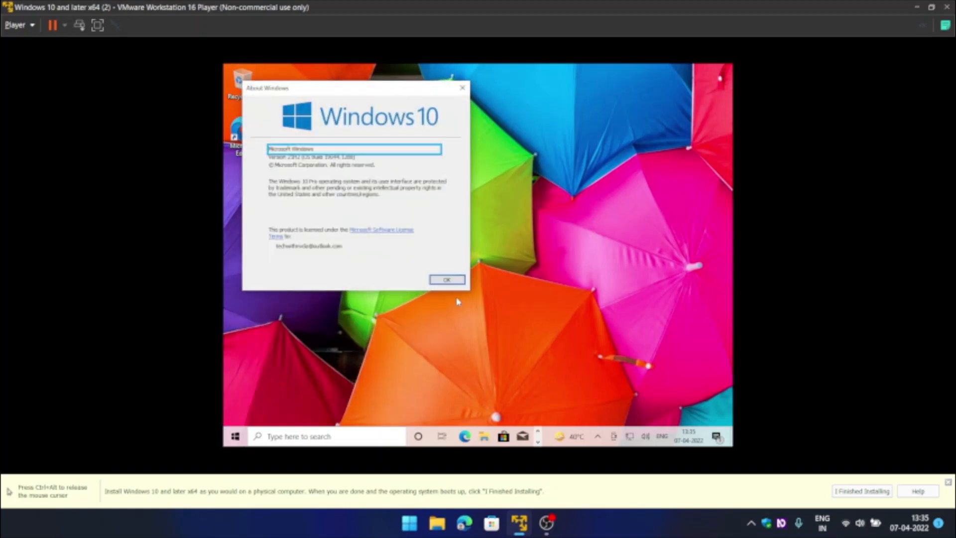
Read the version, copyright and trademark details in the About Windows information and close it.
{"action": "key", "text": "Tab"}
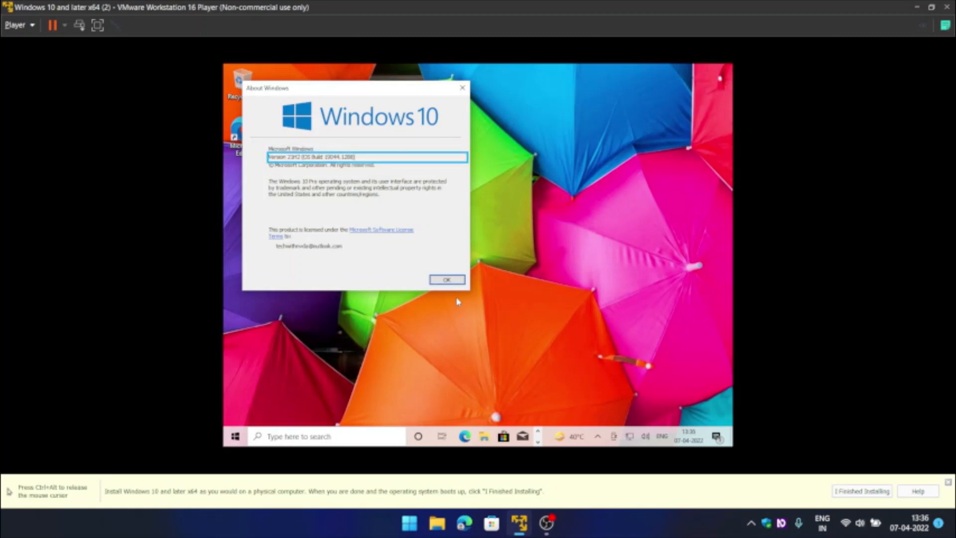
{"action": "key", "text": "Tab"}
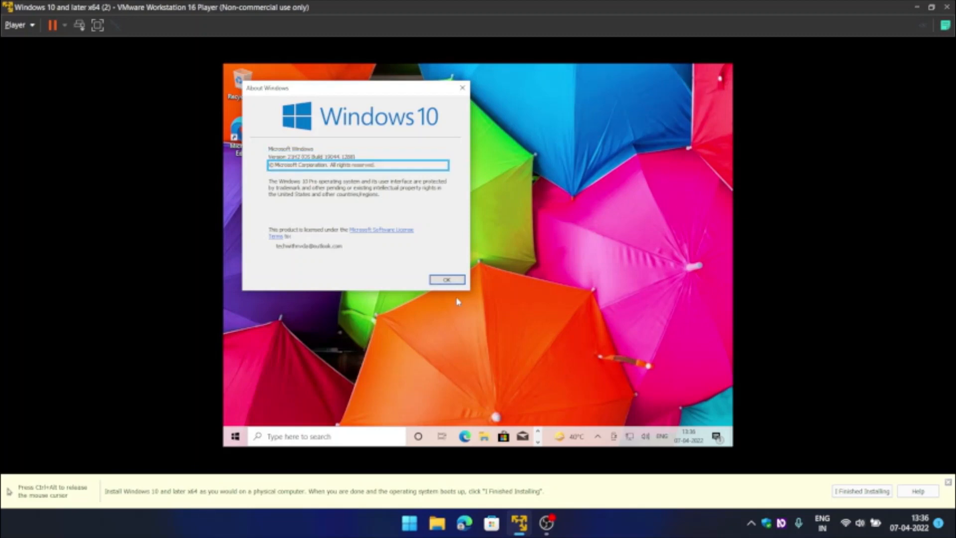
{"action": "key", "text": "Tab"}
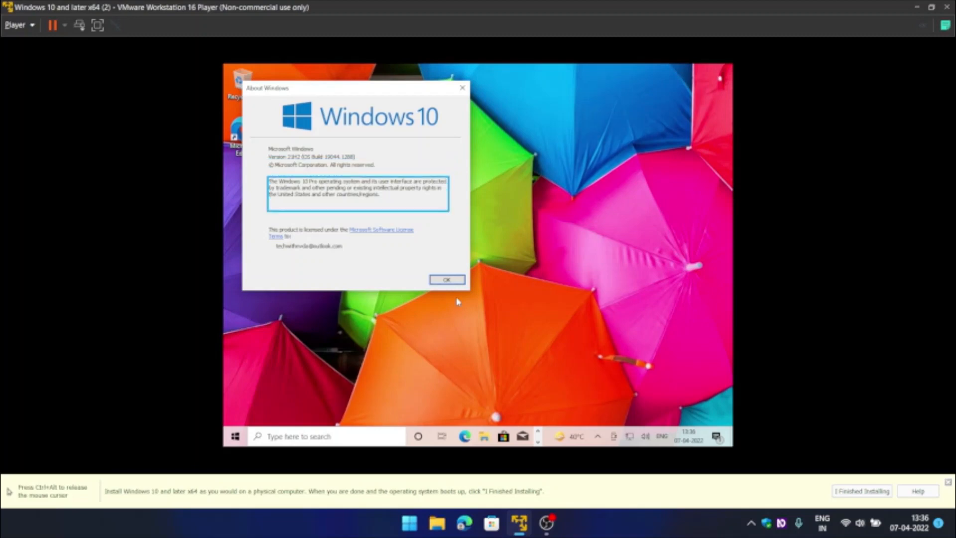
{"action": "key", "text": "Escape"}
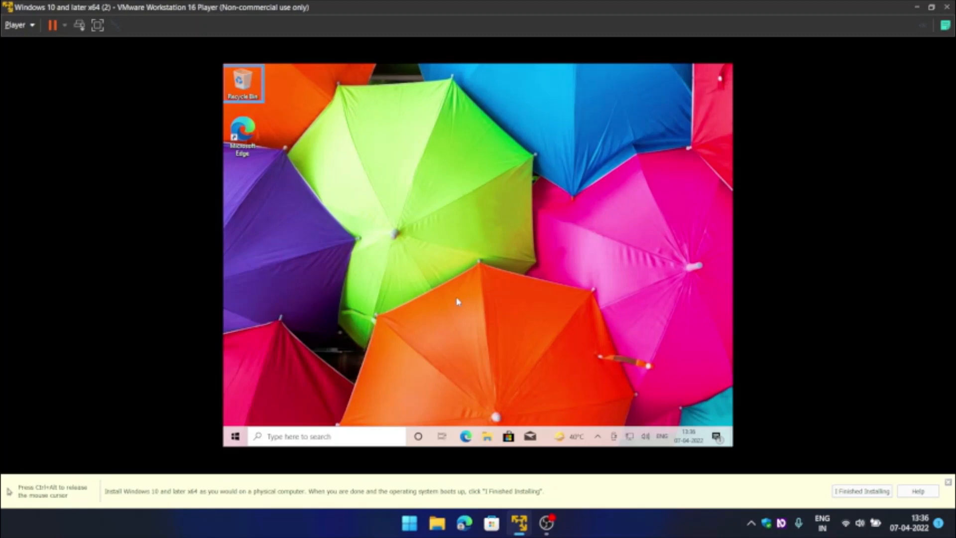
Shut down Windows 10 inside the virtual machine from its desktop.
{"action": "key", "text": "alt+F4"}
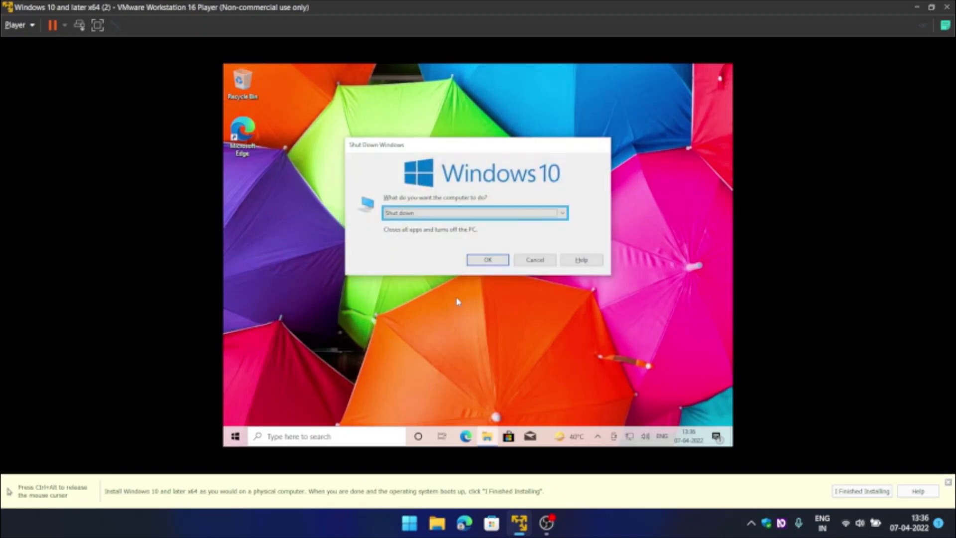
{"action": "key", "text": "Return"}
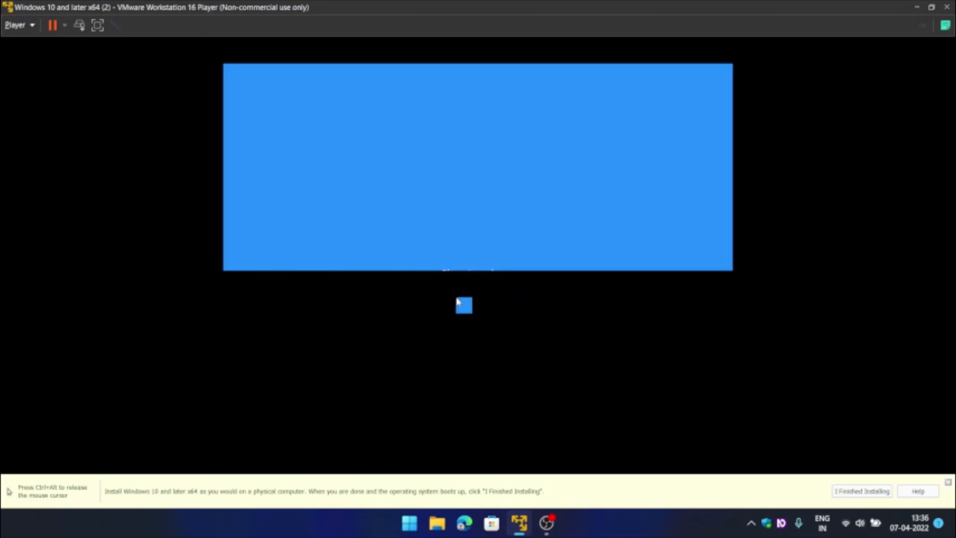